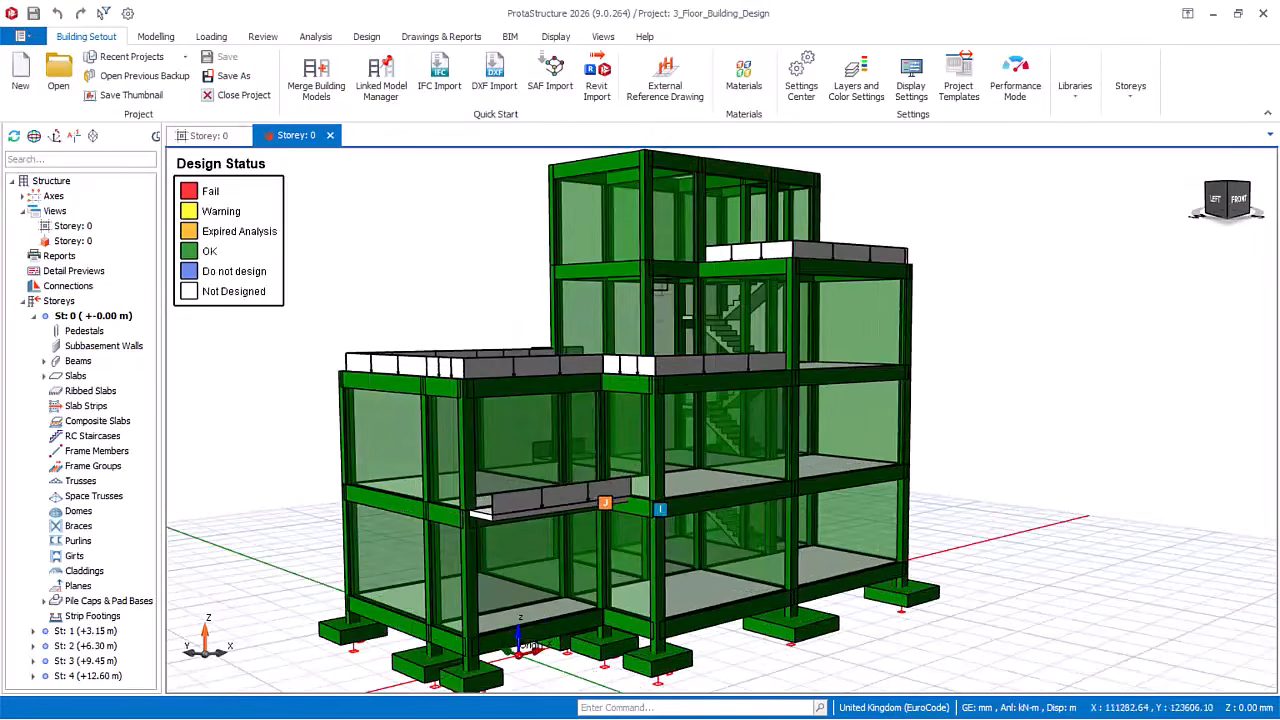
Step: Examine the design status colours of the columns, beams, walls and footings across the 3D building model
scroll(612, 263, "up", 2)
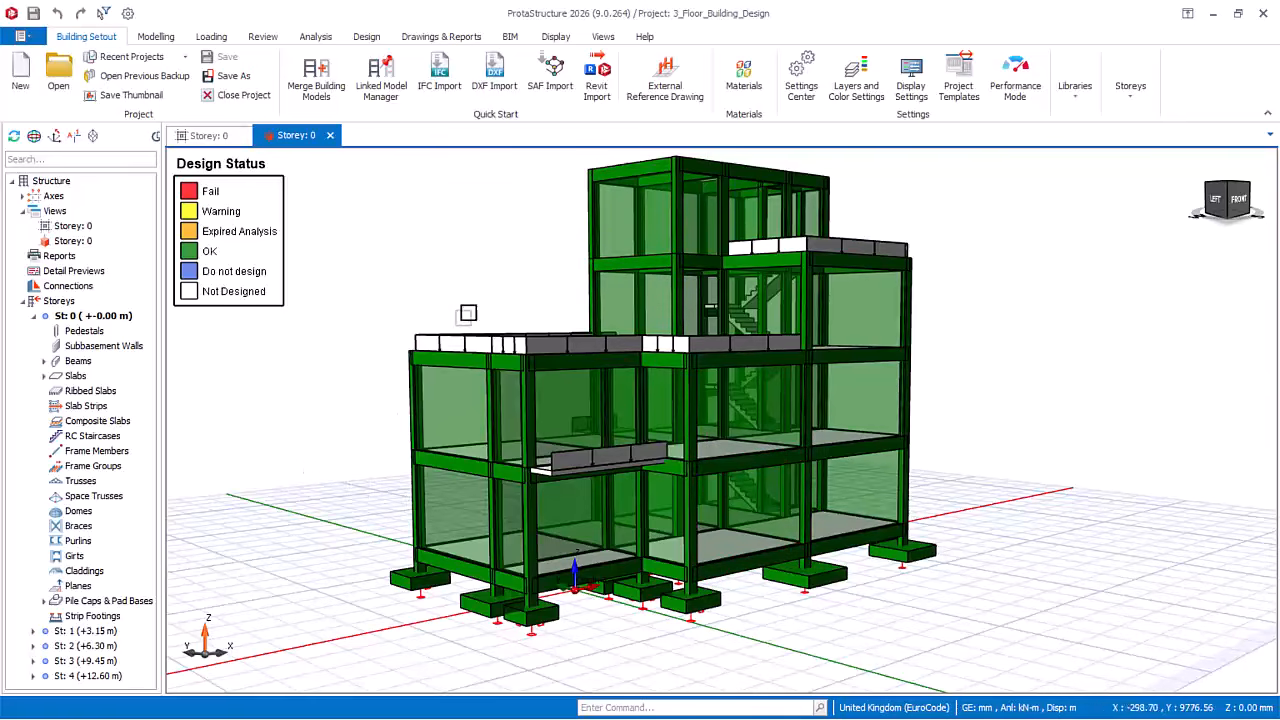
scroll(628, 238, "up", 2)
scroll(538, 442, "down", 1)
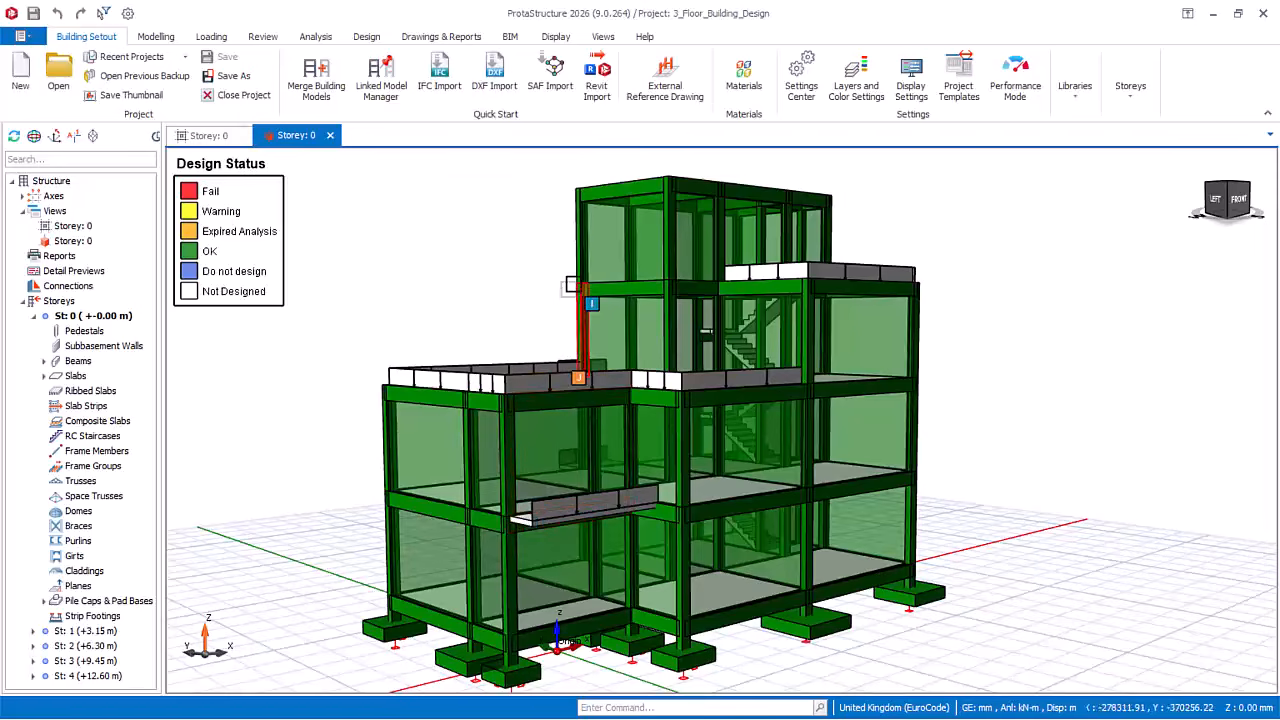
scroll(656, 357, "down", 3)
scroll(680, 400, "up", 2)
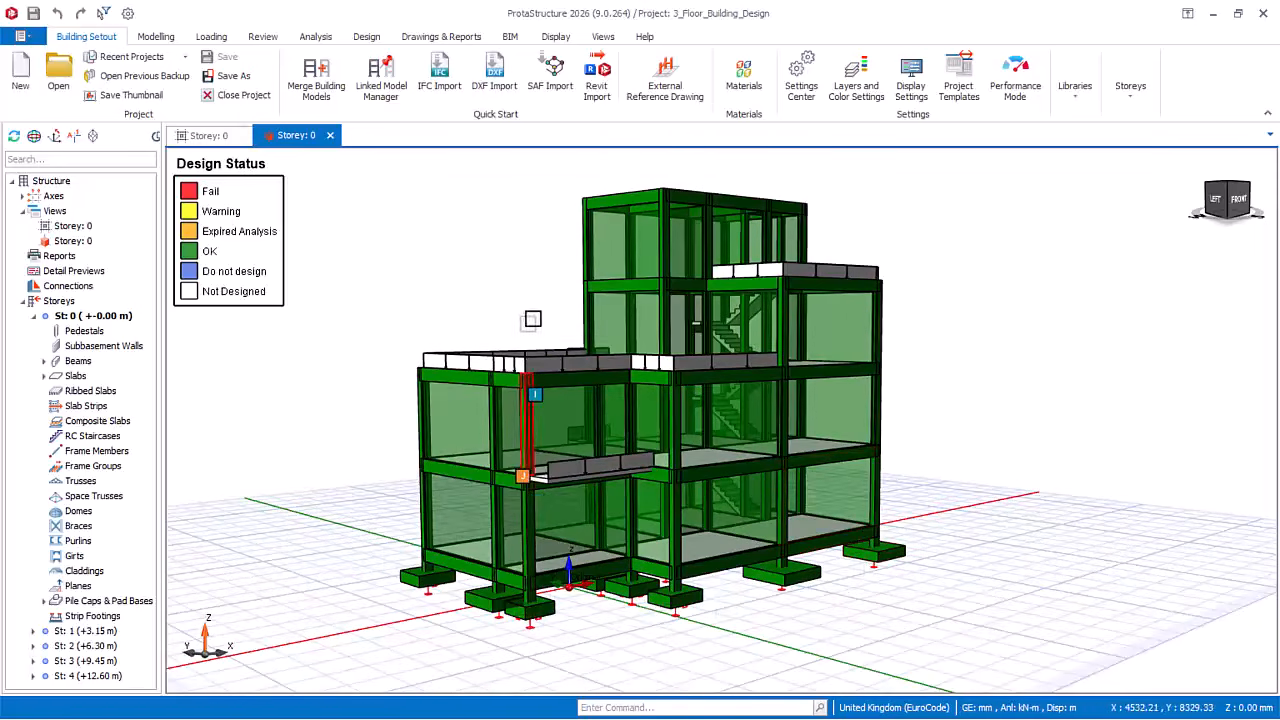
scroll(529, 321, "up", 2)
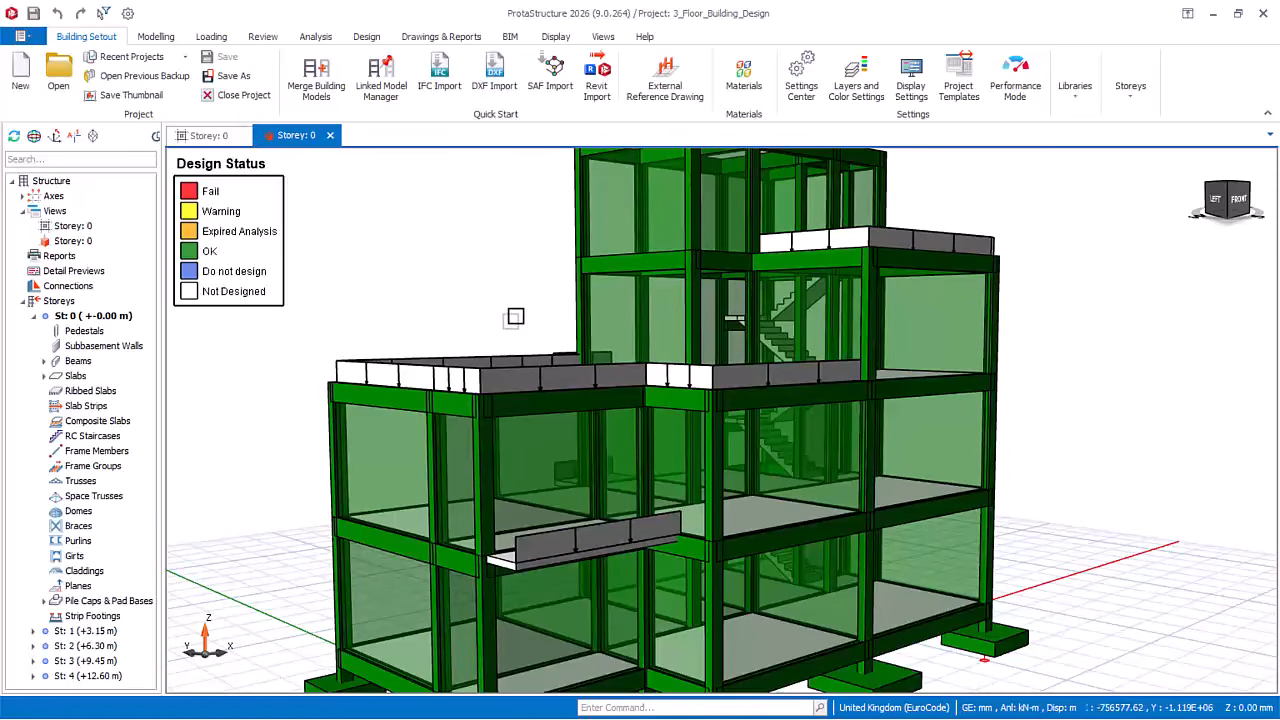
scroll(533, 264, "down", 2)
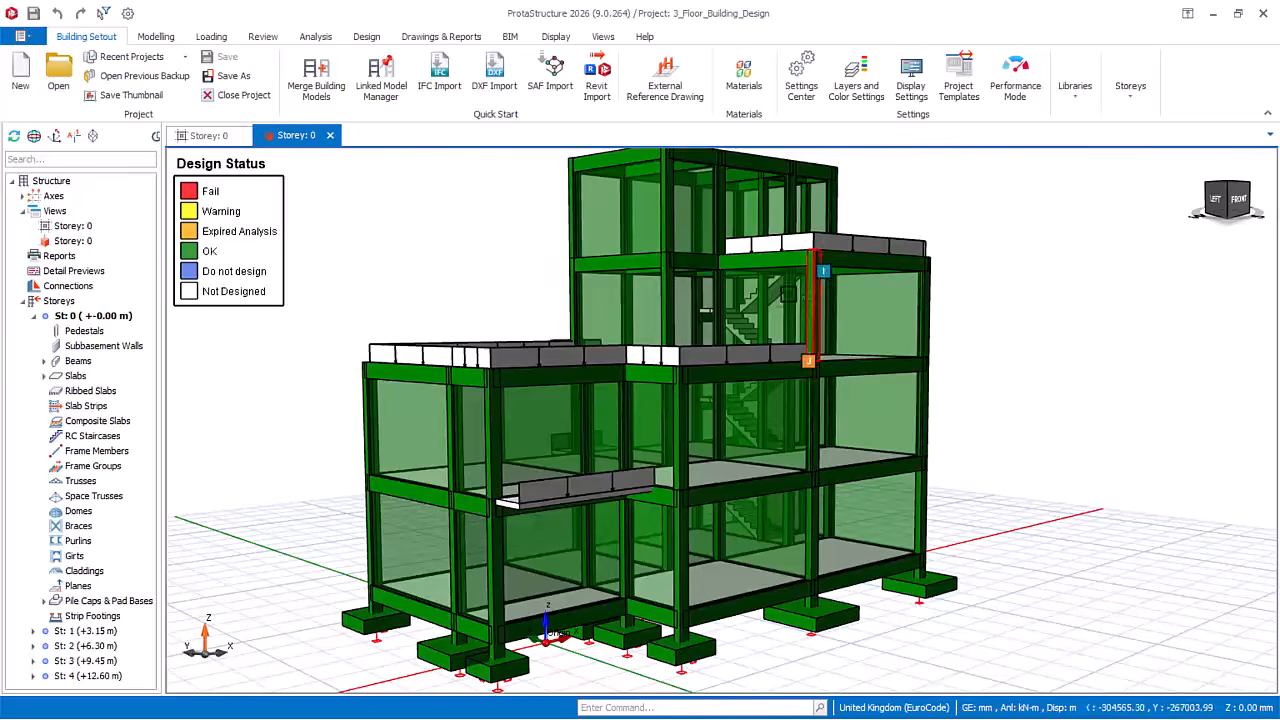
scroll(790, 290, "up", 2)
scroll(700, 250, "down", 2)
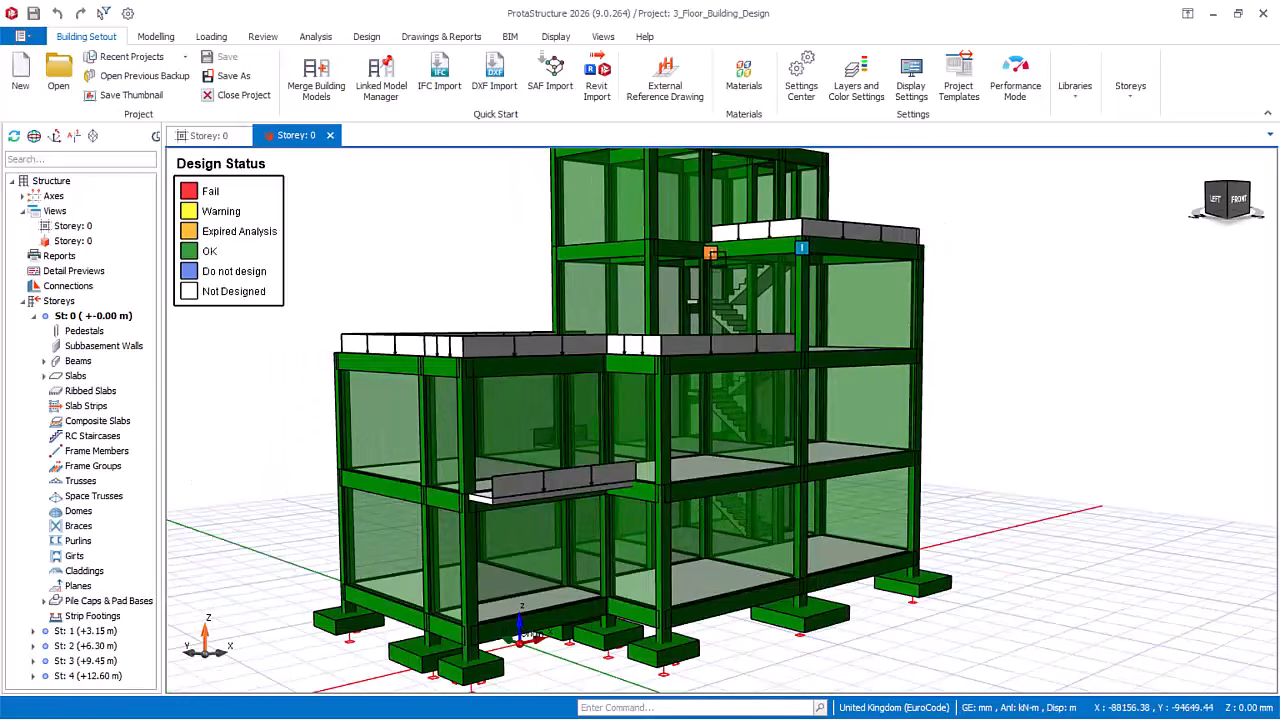
scroll(778, 329, "down", 2)
scroll(667, 554, "up", 3)
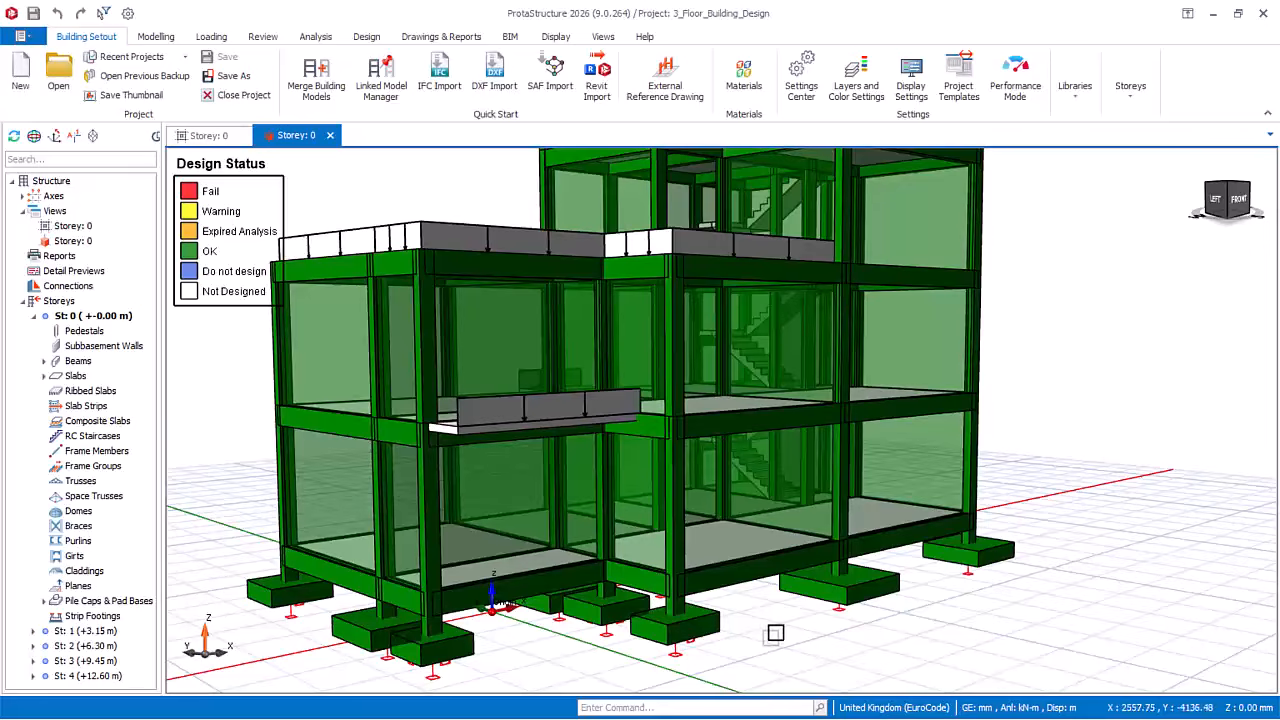
scroll(775, 633, "down", 1)
scroll(803, 638, "down", 2)
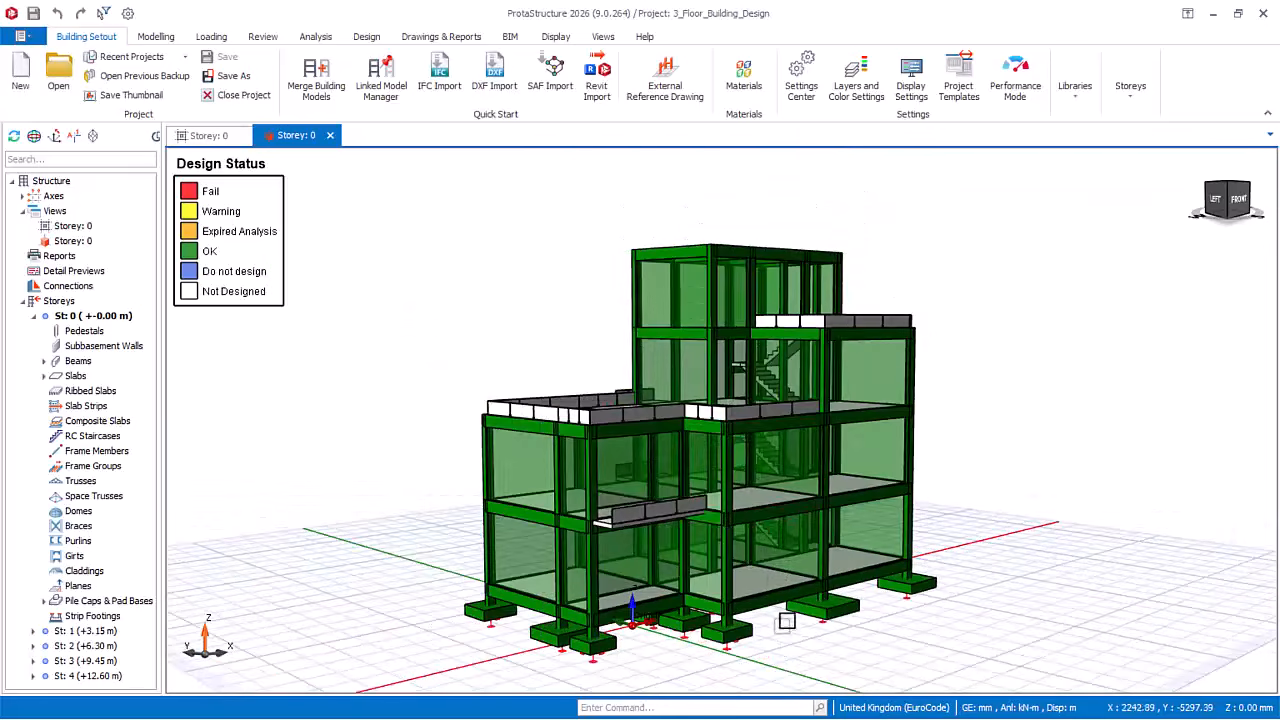
scroll(738, 475, "up", 1)
scroll(545, 359, "up", 1)
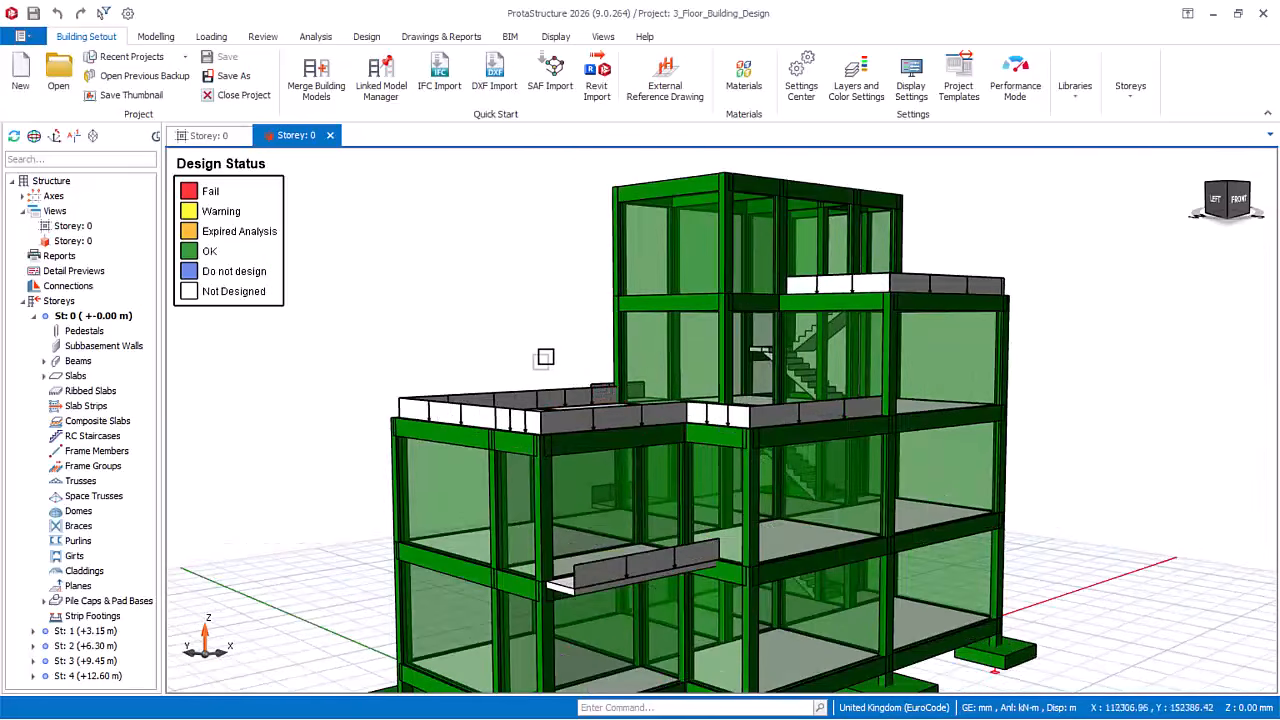
scroll(528, 338, "down", 2)
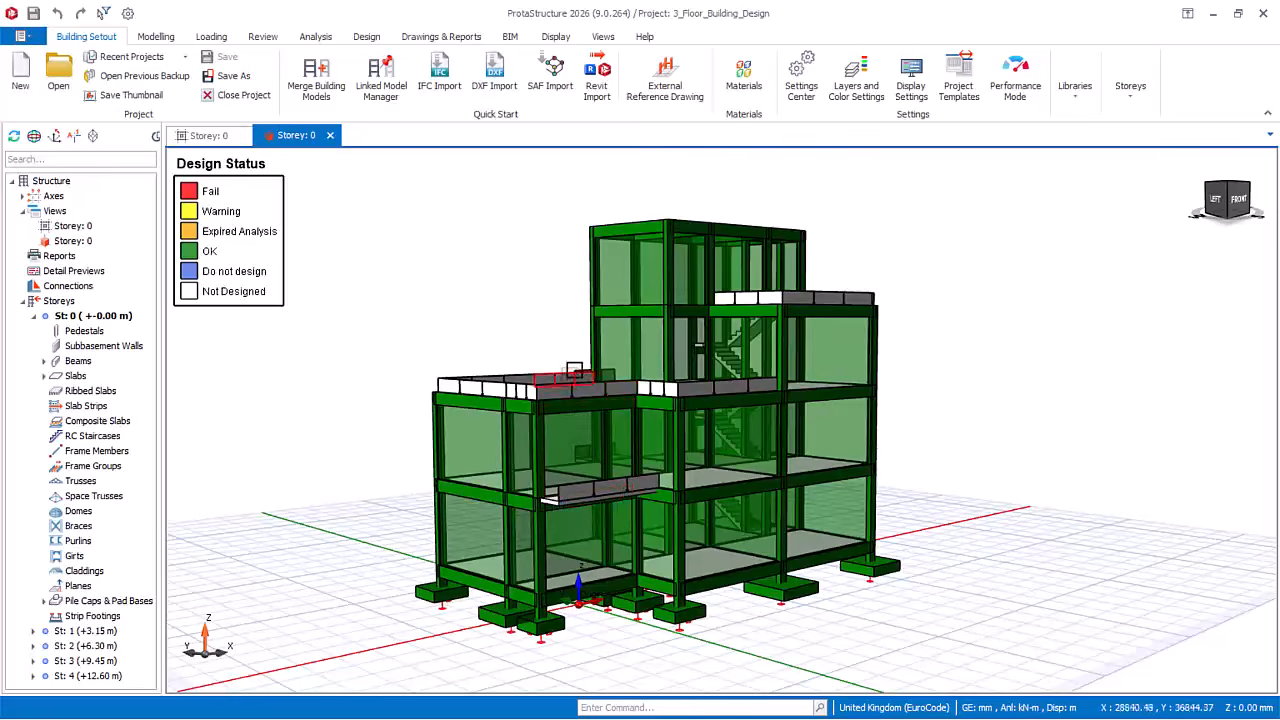
scroll(535, 338, "up", 2)
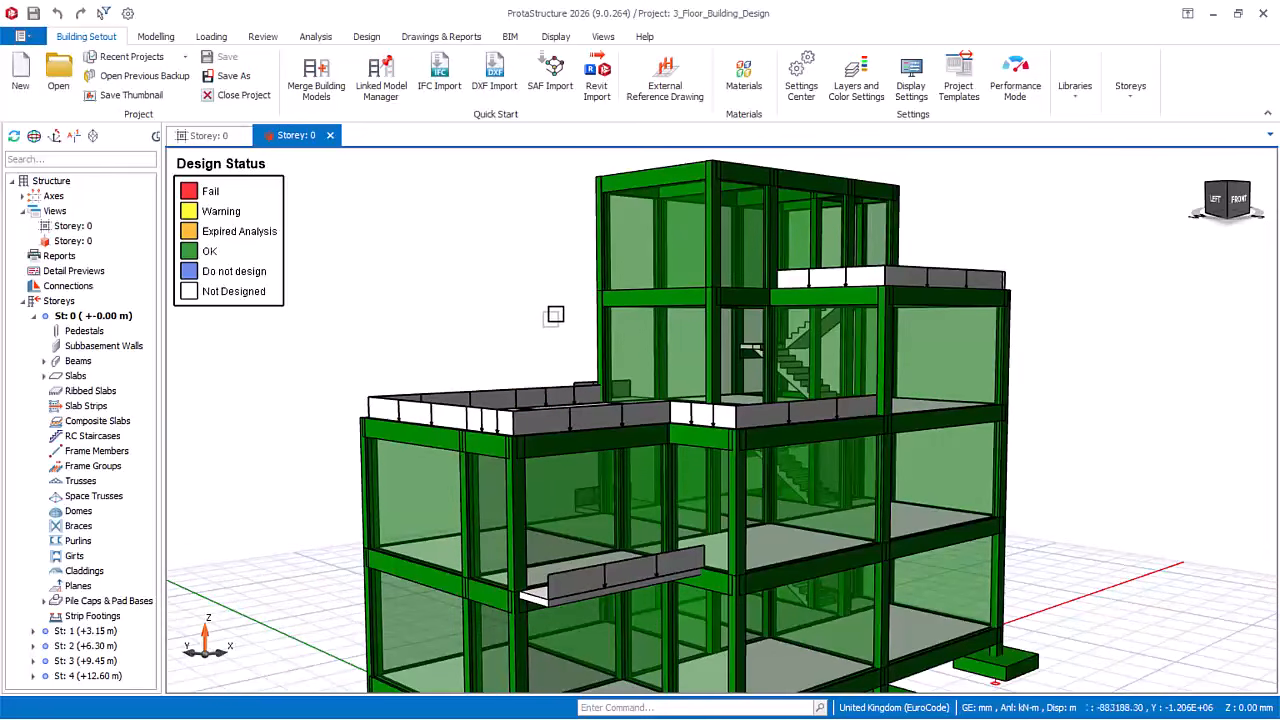
scroll(534, 305, "down", 1)
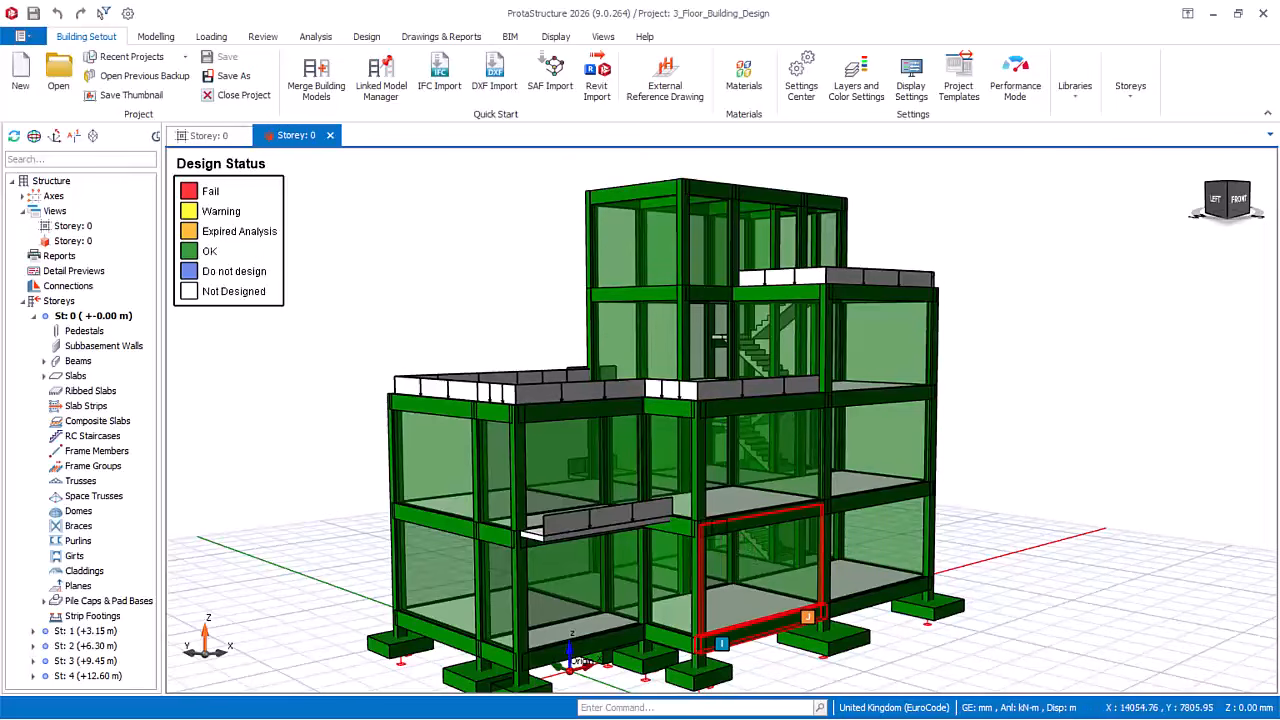
scroll(690, 637, "down", 1)
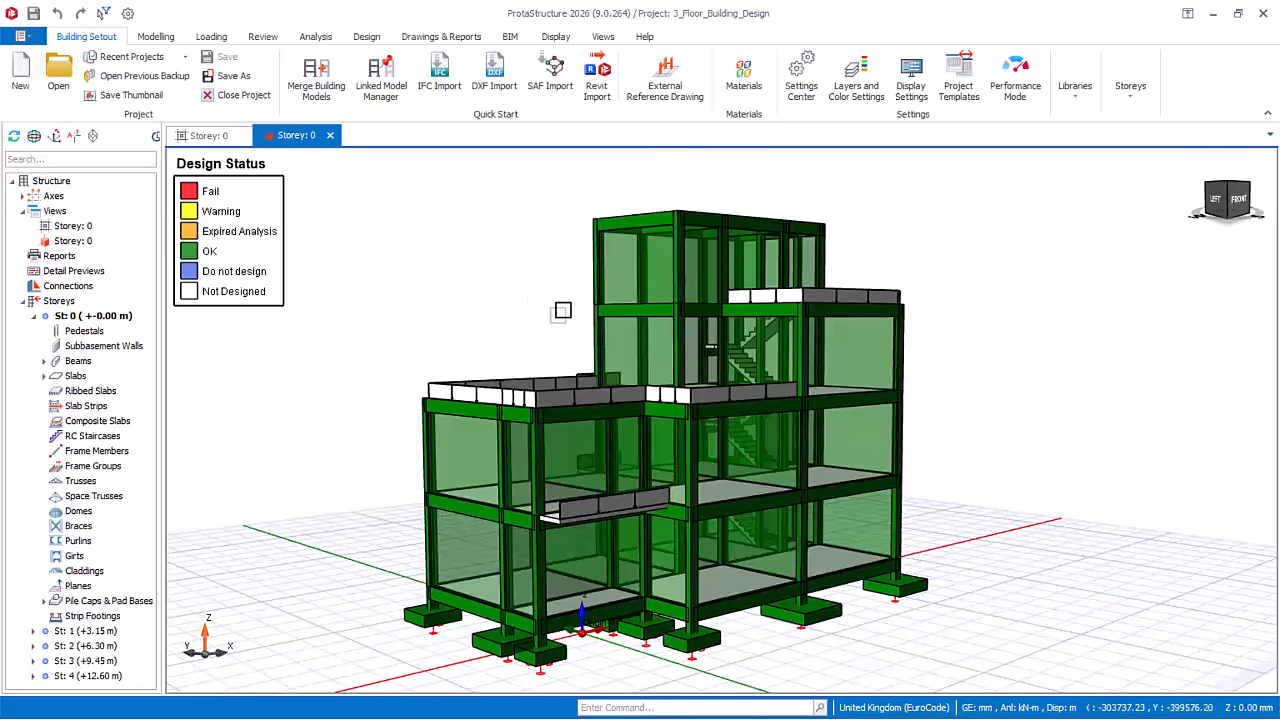
scroll(572, 290, "down", 2)
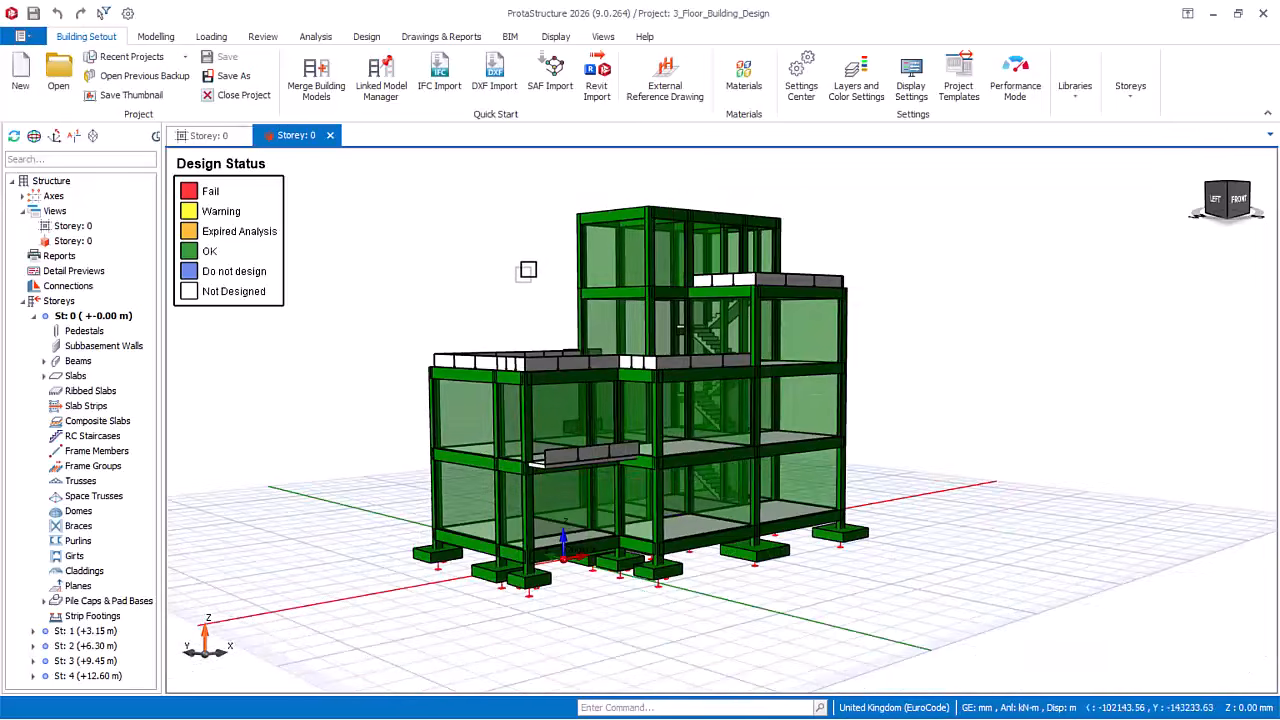
scroll(526, 338, "up", 3)
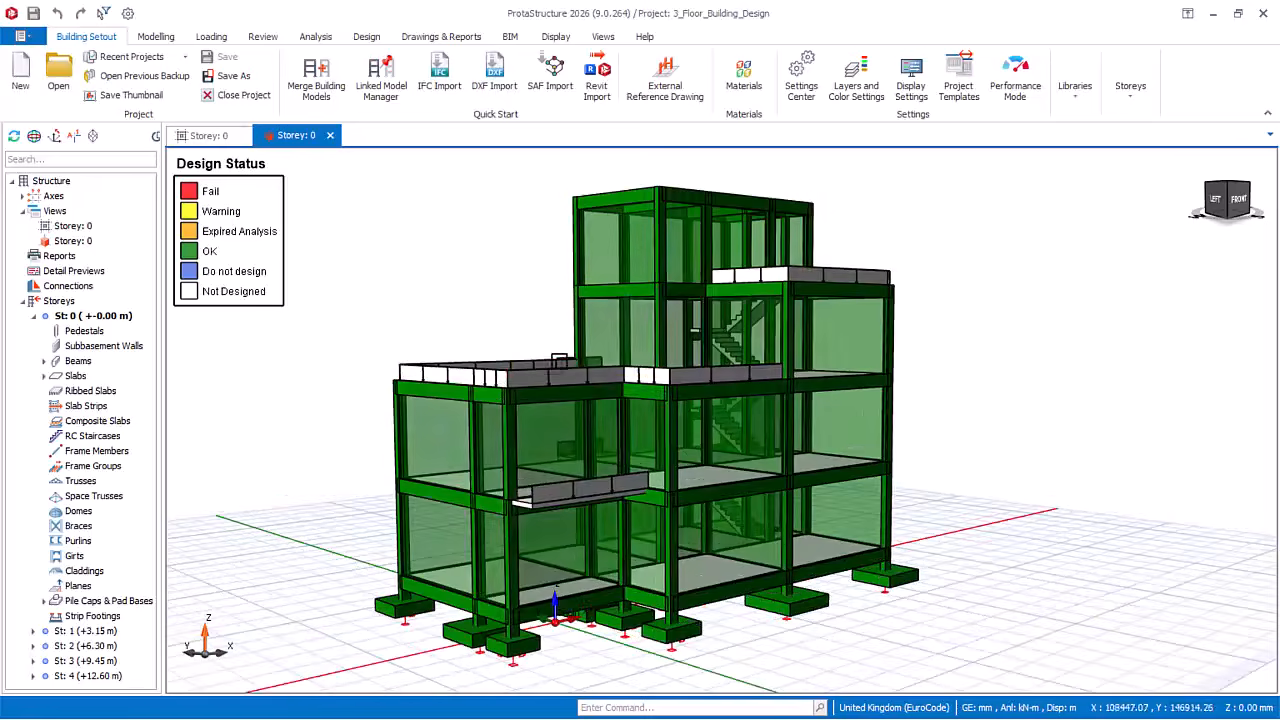
scroll(815, 266, "up", 1)
middle_click_drag(730, 542, 712, 497)
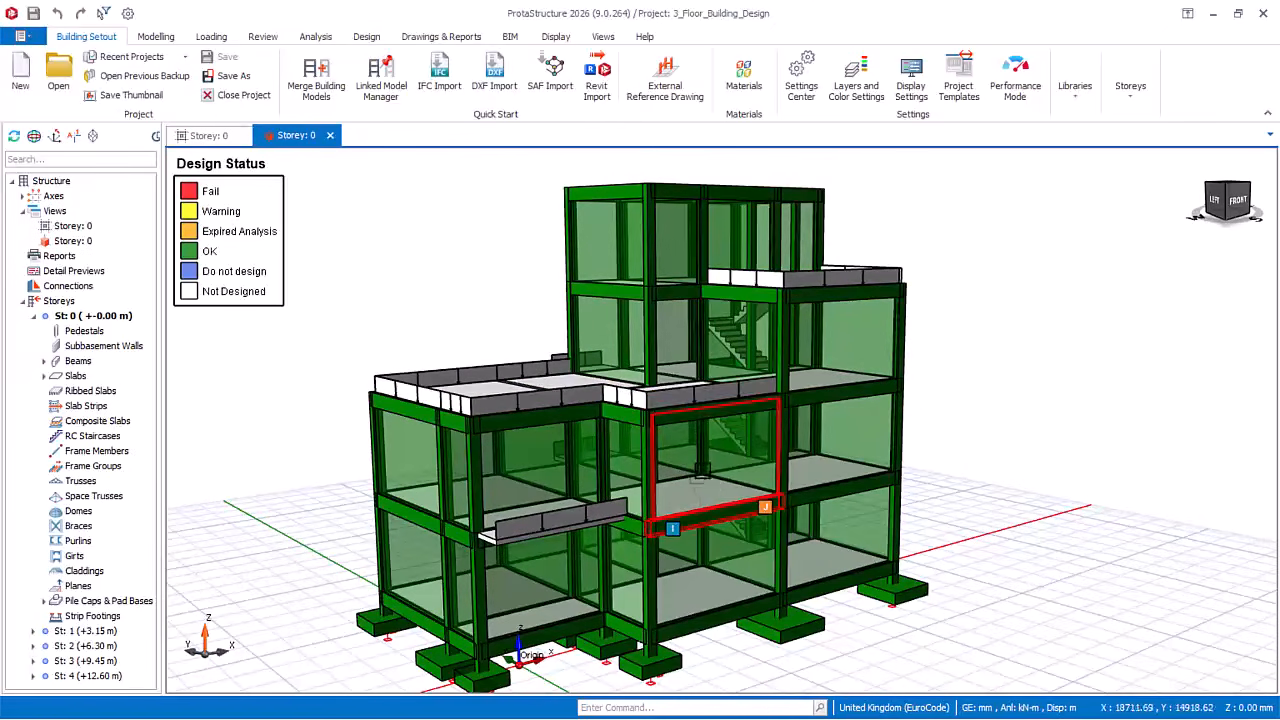
scroll(695, 380, "down", 1)
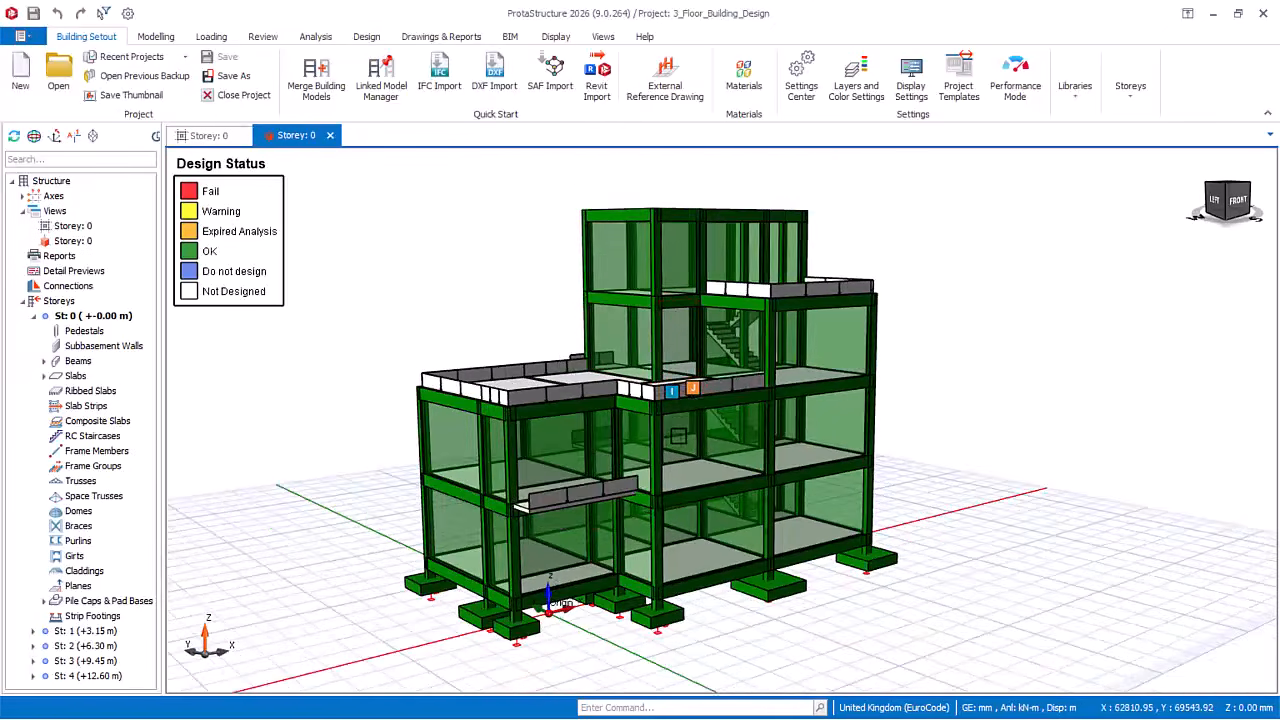
scroll(690, 430, "down", 1)
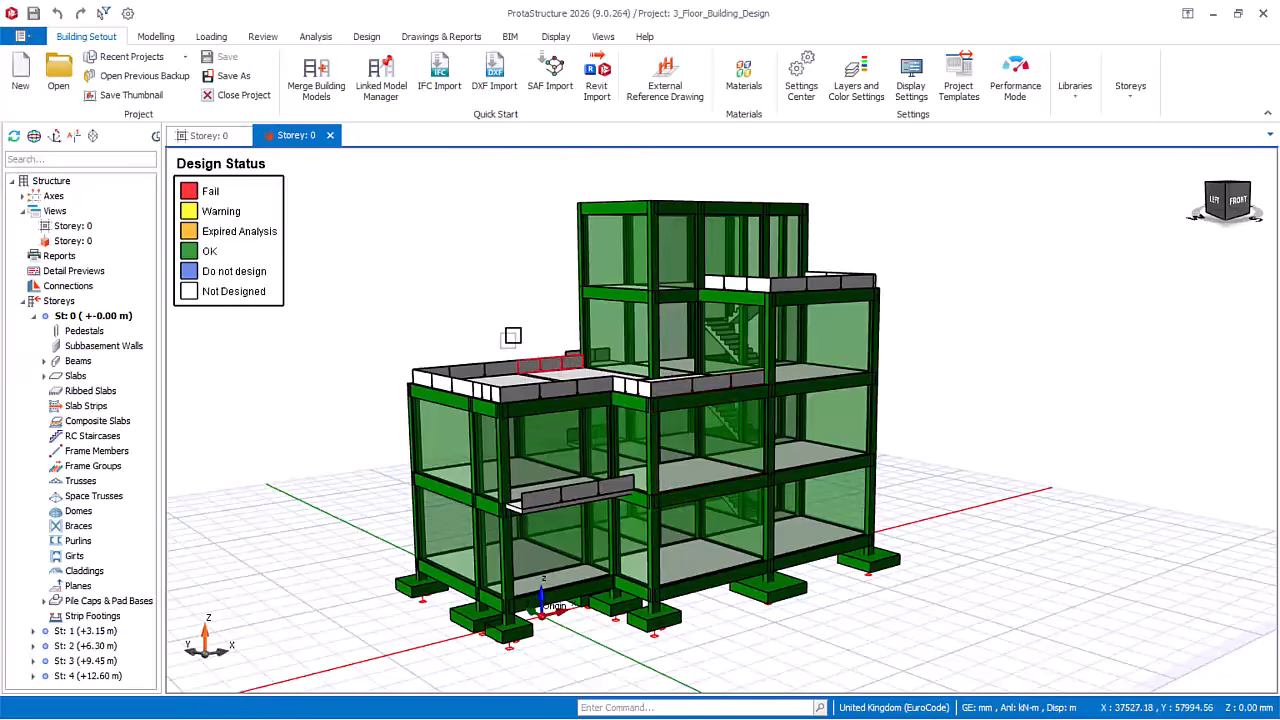
scroll(663, 362, "up", 1)
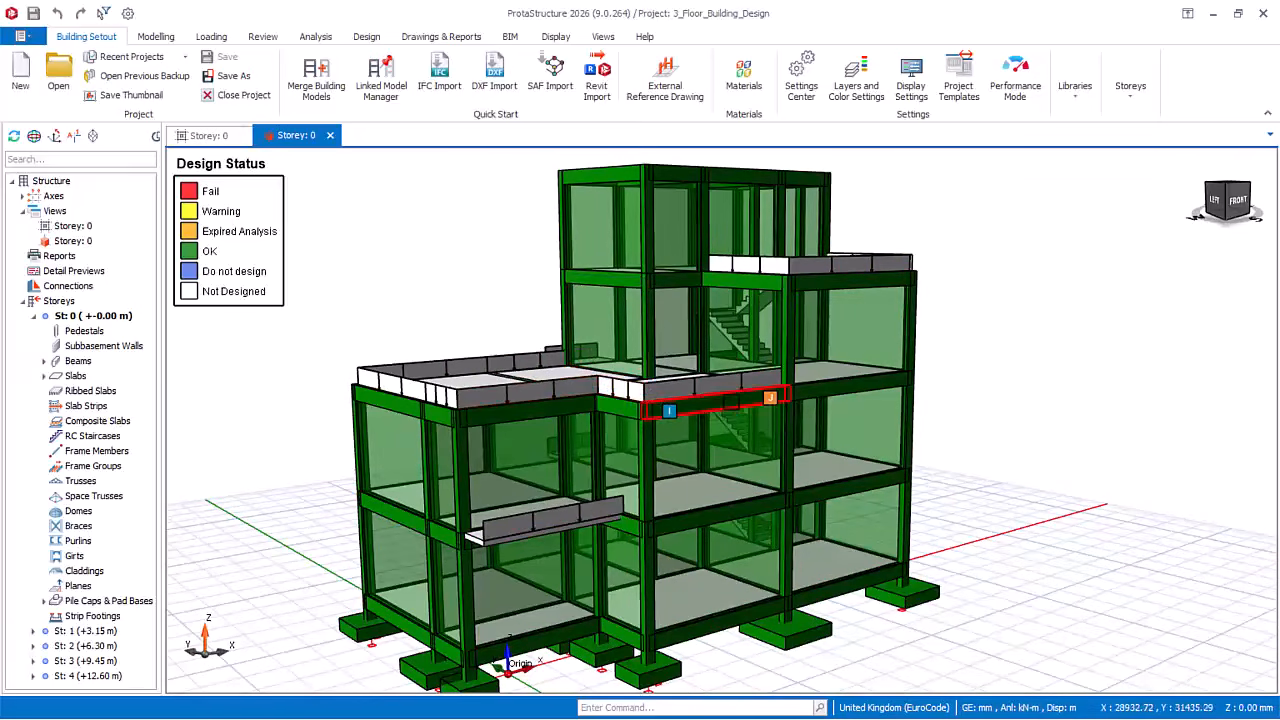
scroll(720, 420, "down", 1)
scroll(698, 438, "up", 1)
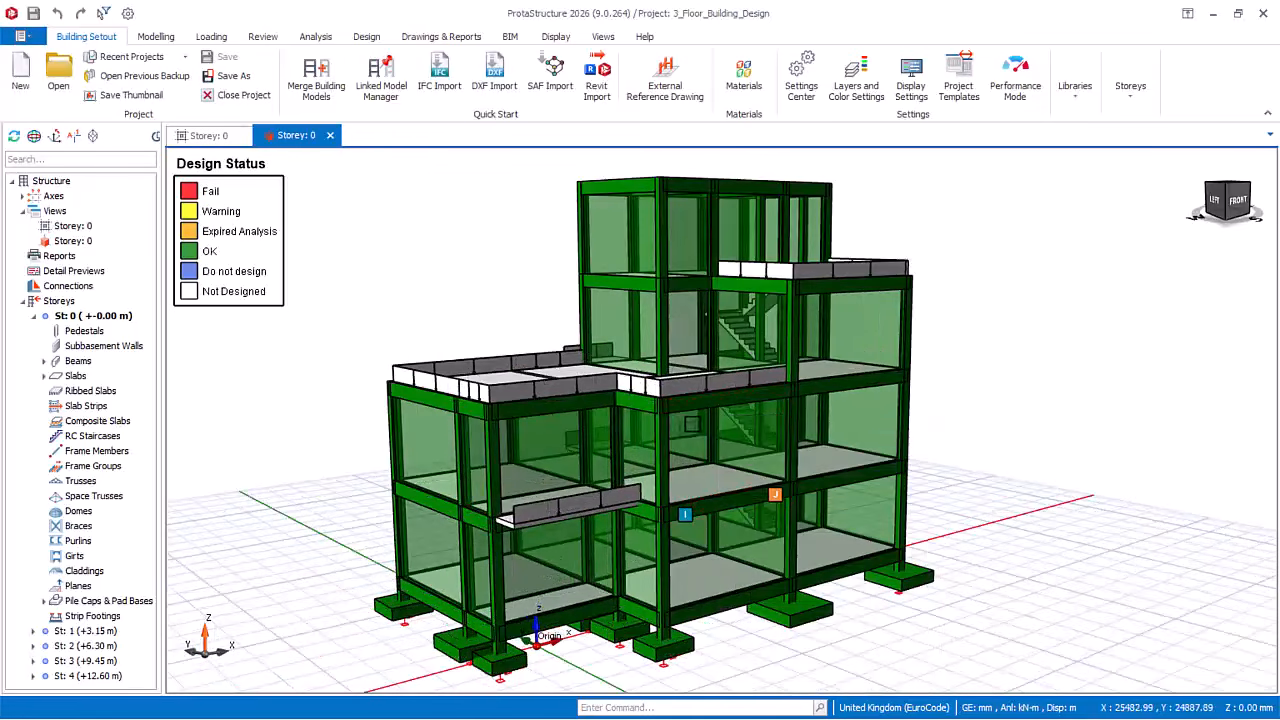
Step: Review the building analysis batch design options, including column/wall and beam reinforcement design, and leave without running the analysis
left_click(315, 36)
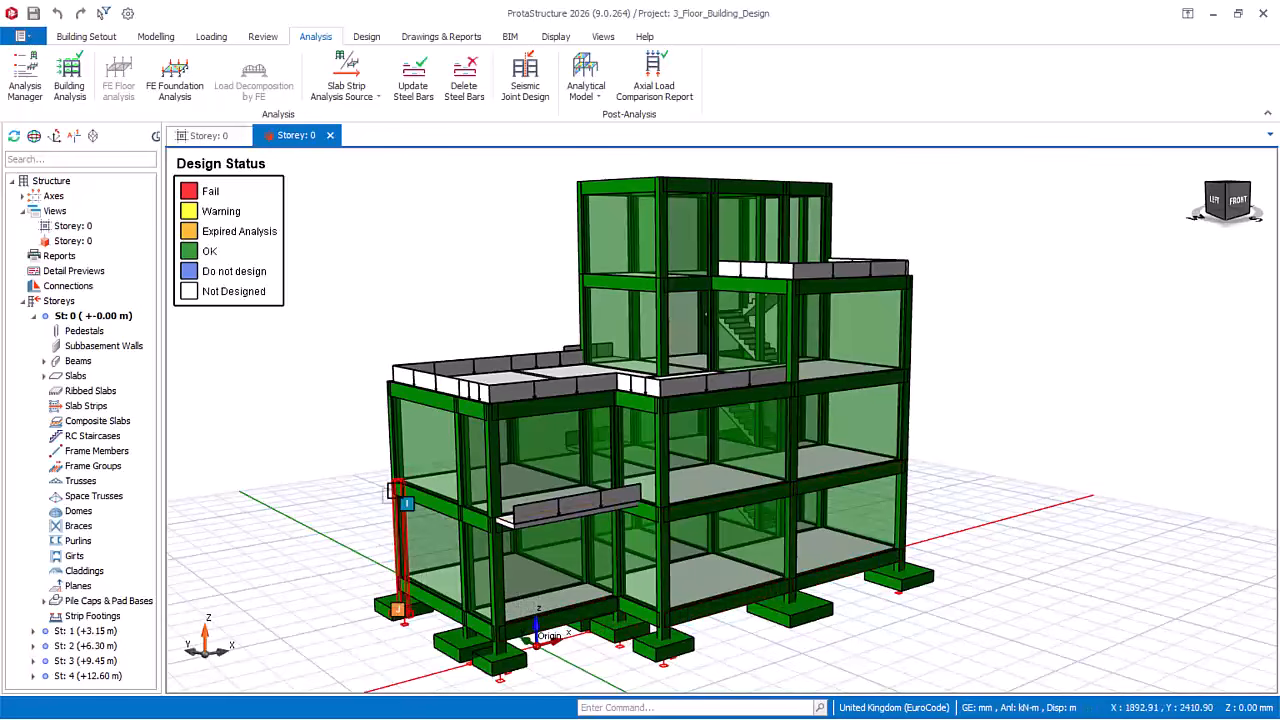
left_click(68, 95)
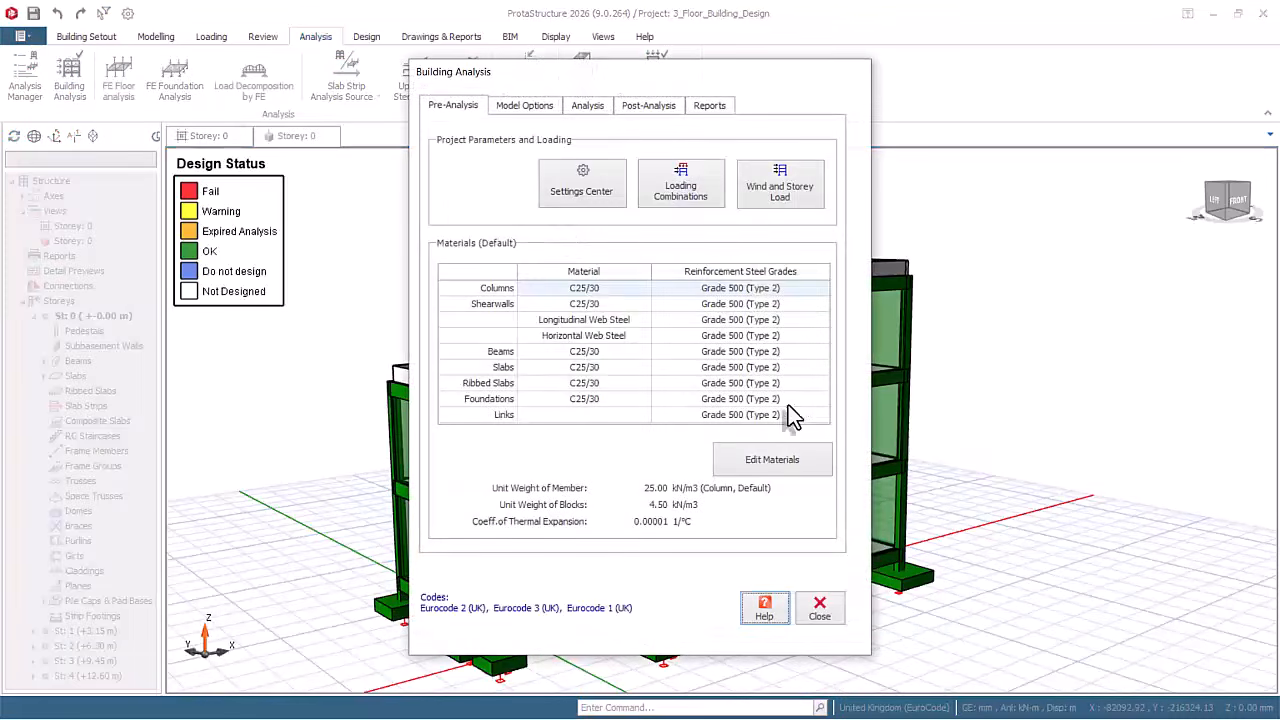
left_click(588, 106)
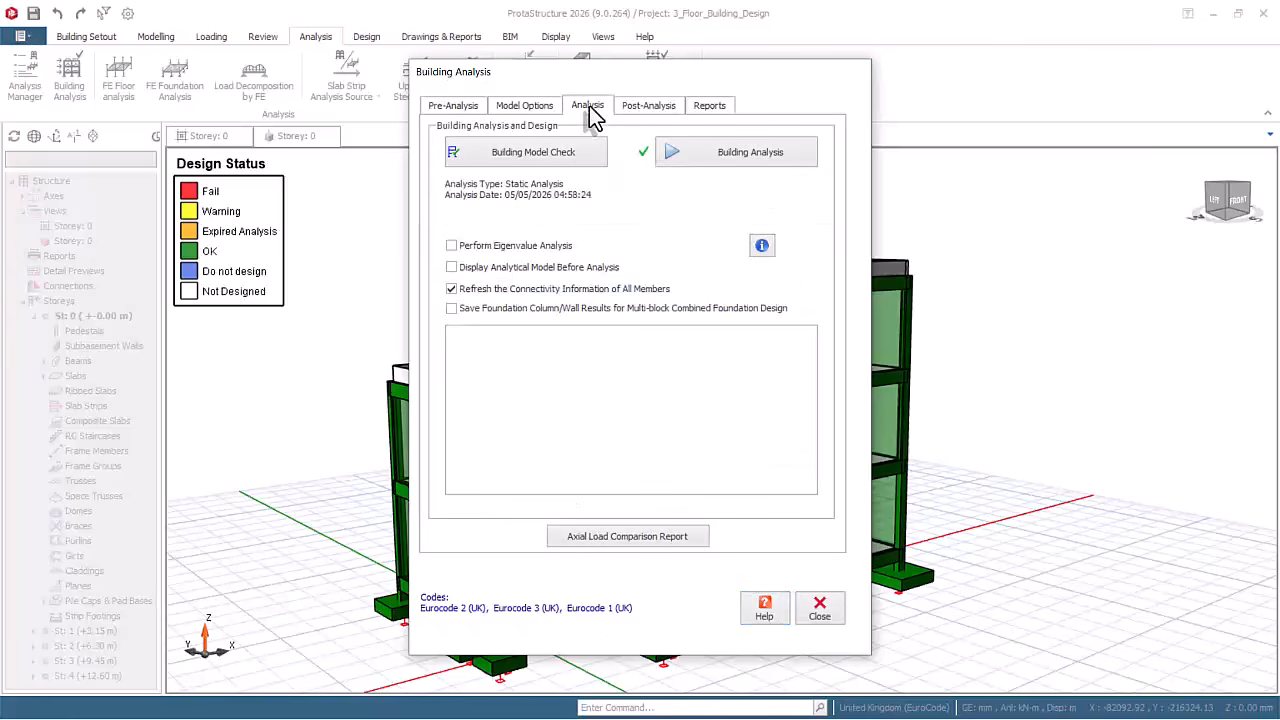
left_click(733, 155)
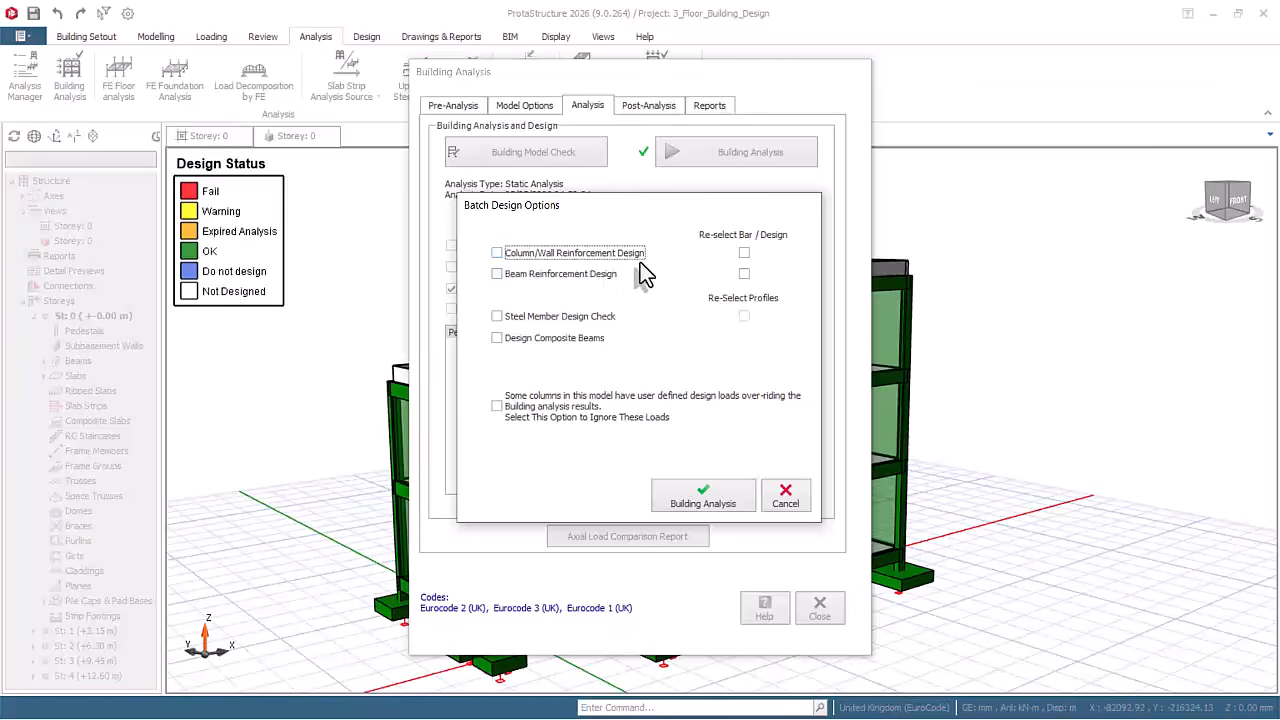
left_click(506, 291)
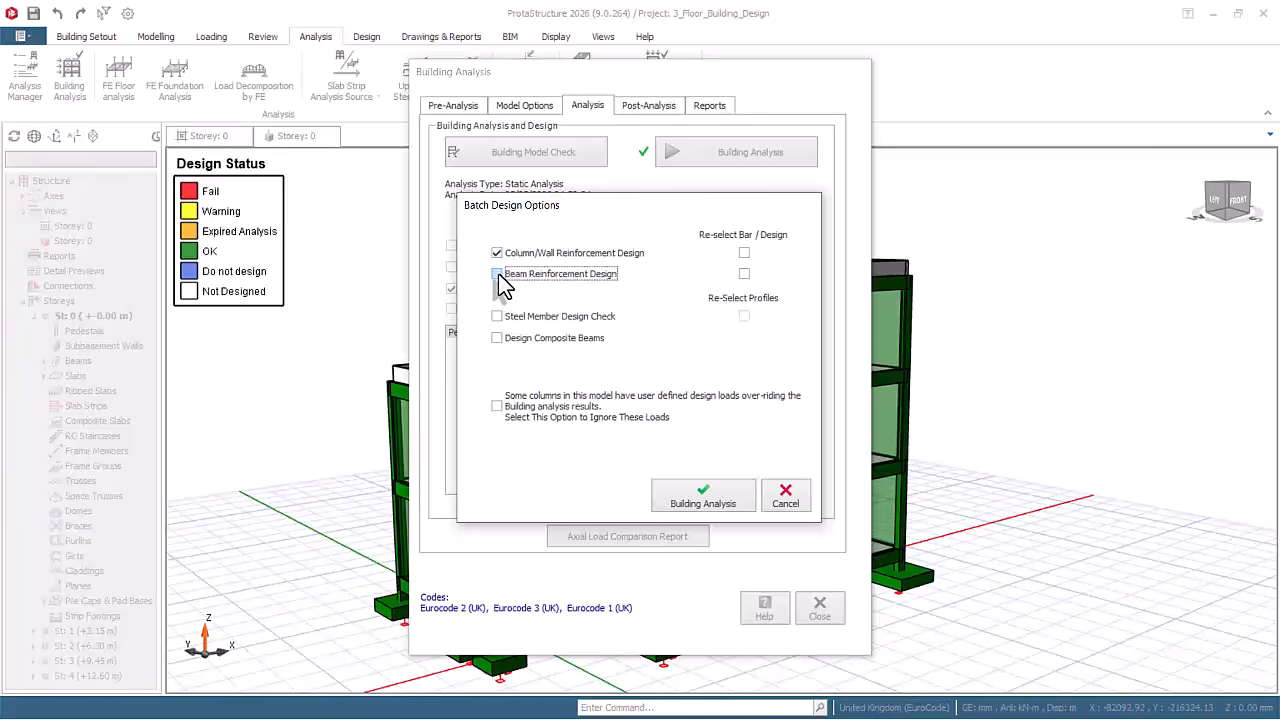
left_click(497, 253)
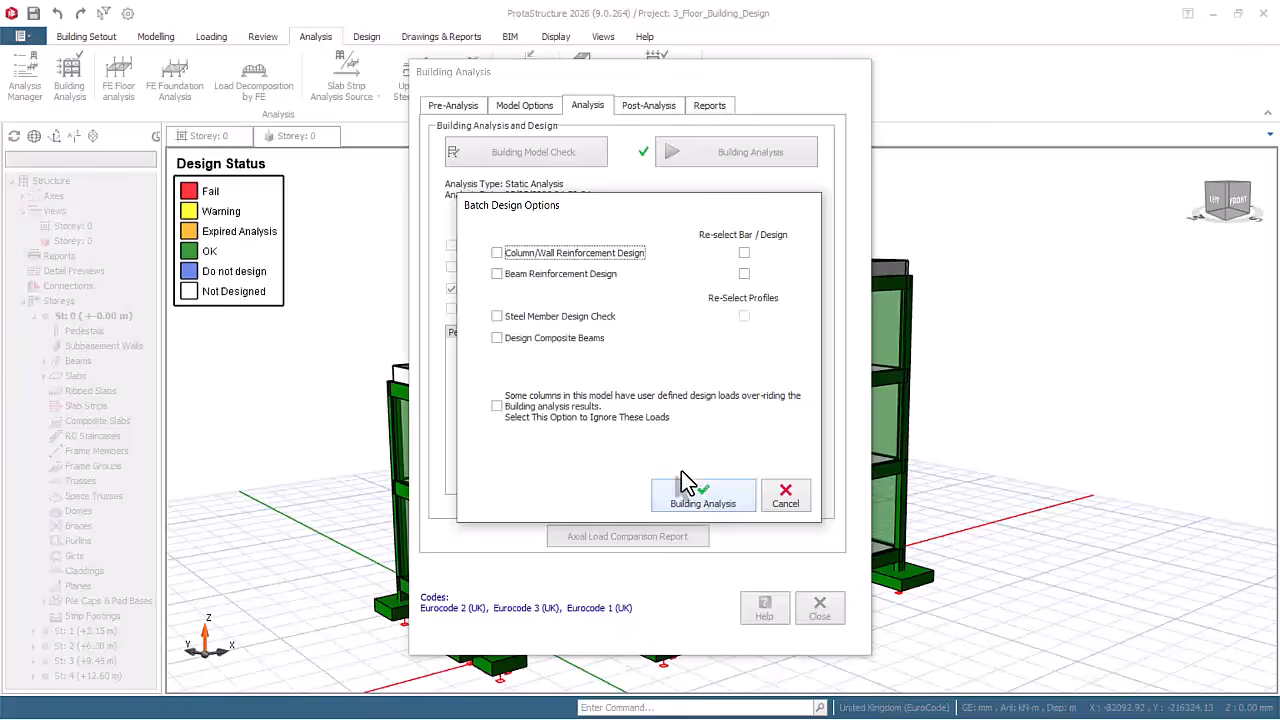
left_click(788, 505)
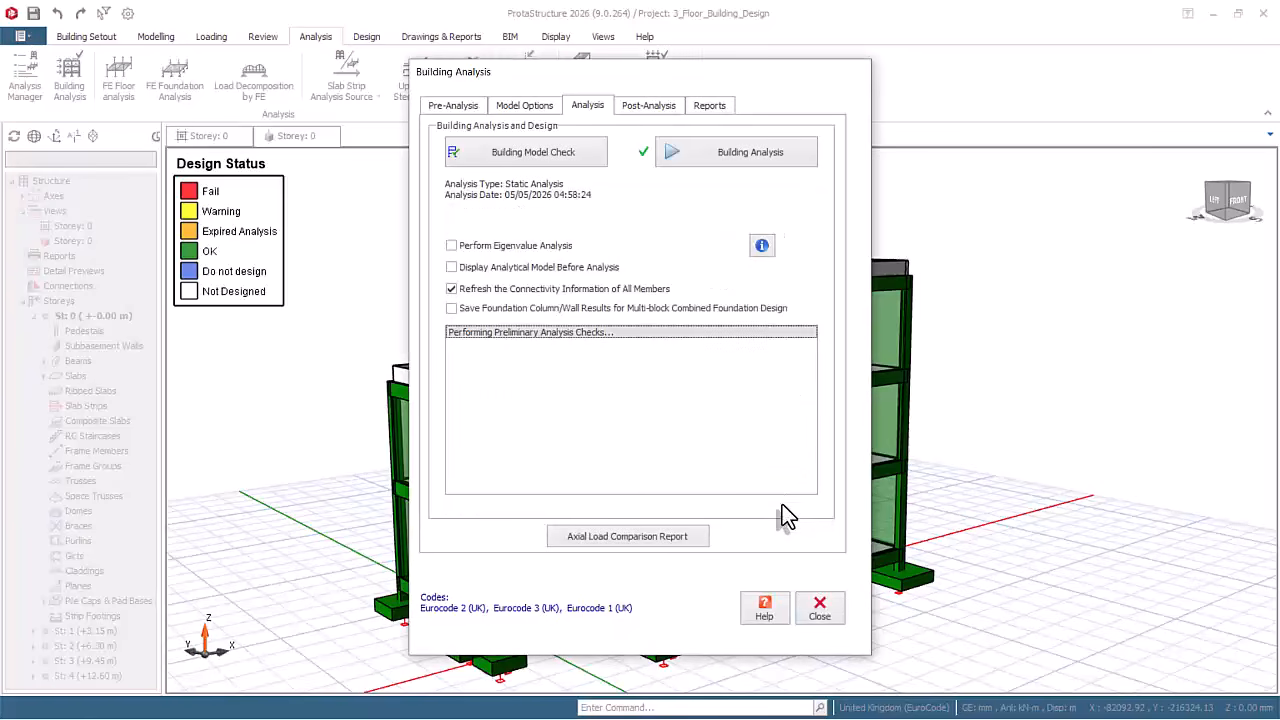
left_click(822, 608)
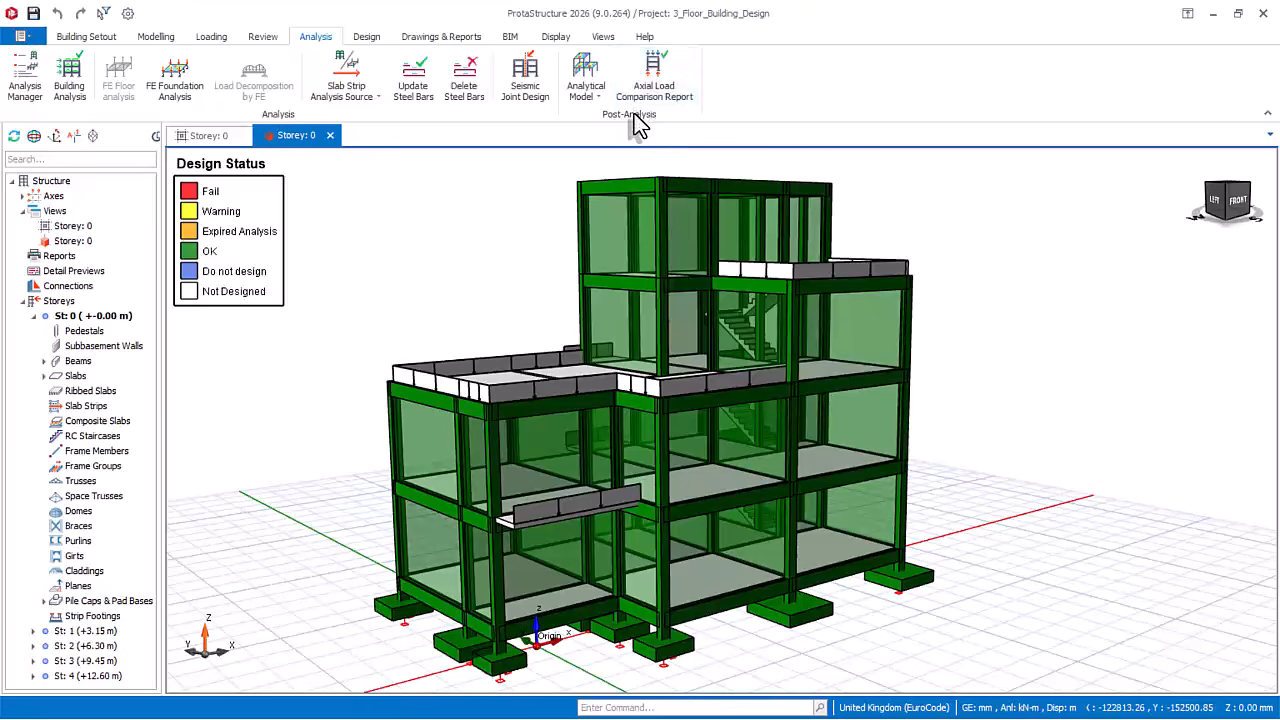
Step: Open the post-analysis Axial Load Comparison Report for the building
left_click(654, 82)
left_click(653, 88)
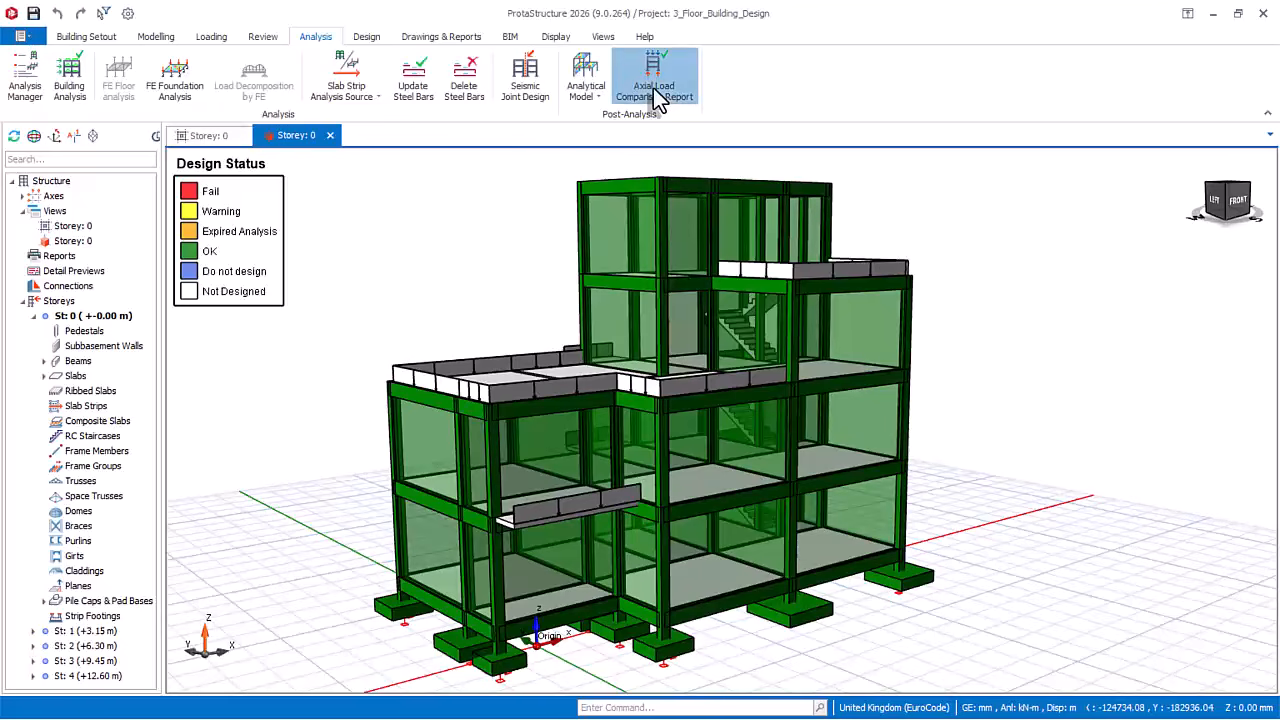